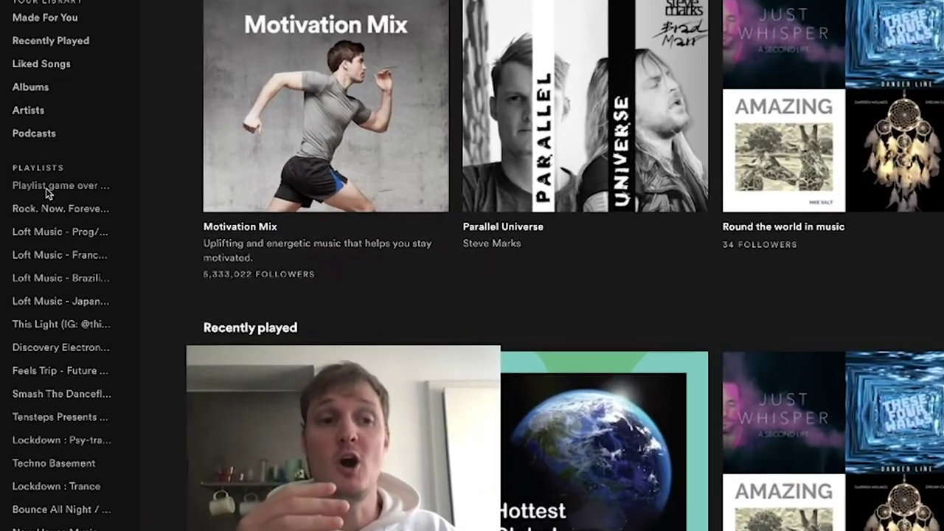
Browse the Playlist game over, gym music and Country Unlimited playlists in the library
click(33, 220)
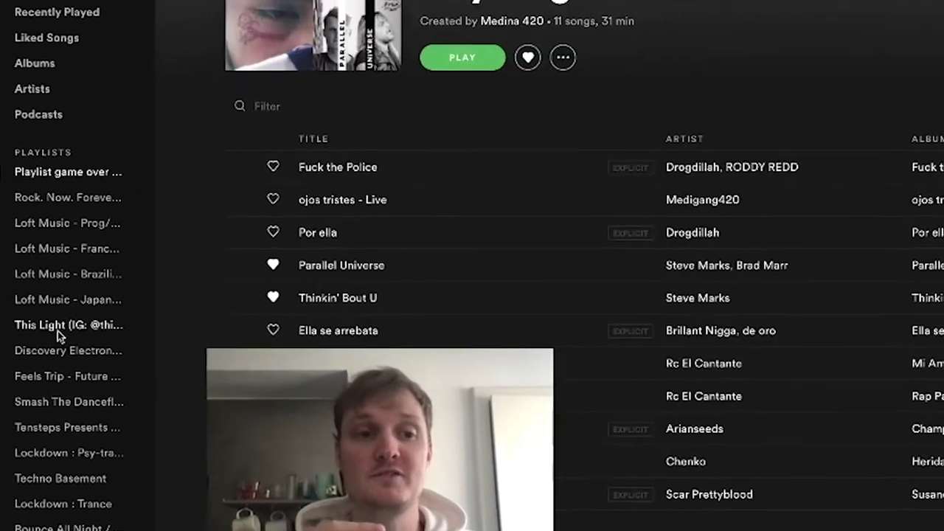
scroll(58, 330, down, 6)
click(58, 329)
scroll(58, 330, down, 4)
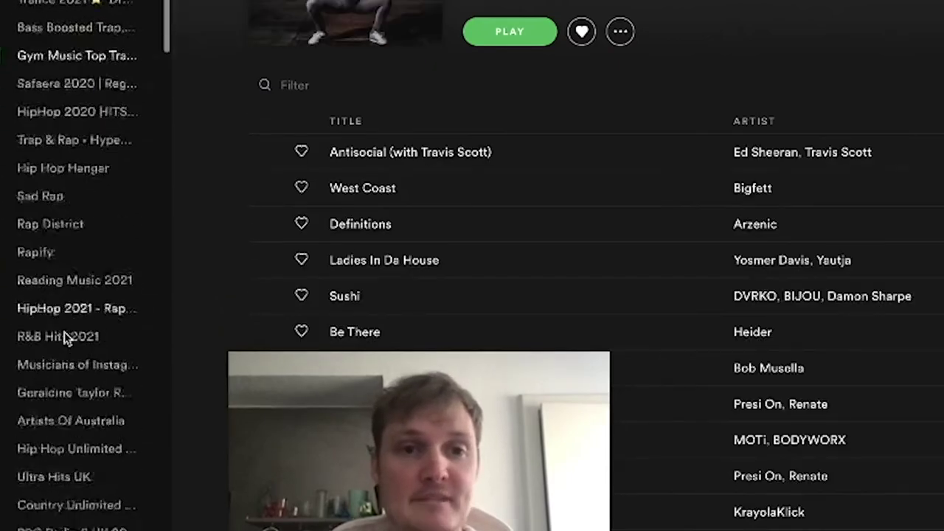
scroll(64, 332, down, 4)
click(64, 334)
Revisit Playlist game over, then look through the rock and Feels Trip playlists
scroll(65, 331, down, 8)
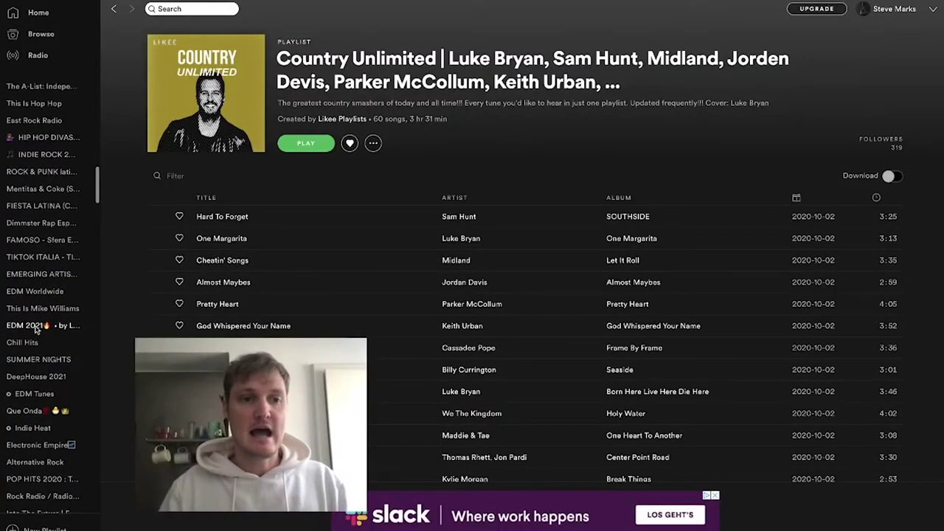
scroll(36, 330, up, 15)
scroll(32, 295, up, 2)
scroll(42, 442, down, 4)
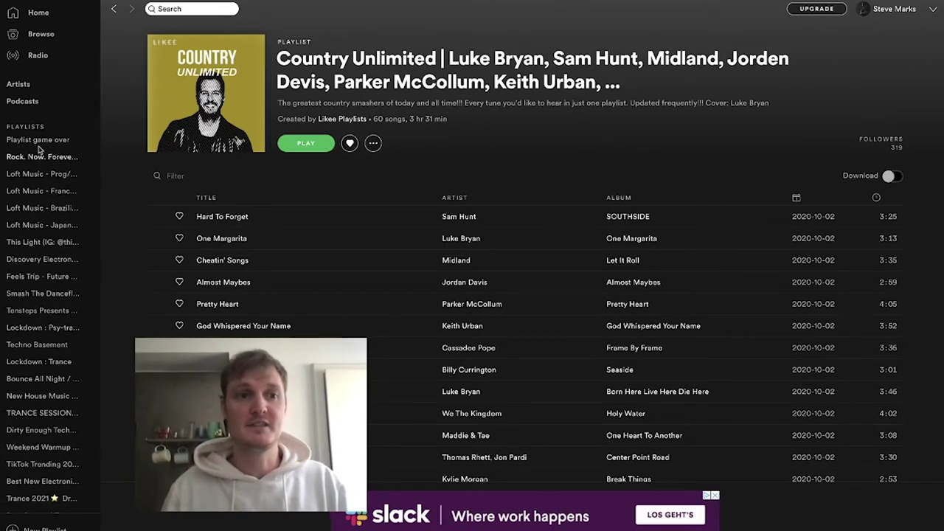
click(40, 142)
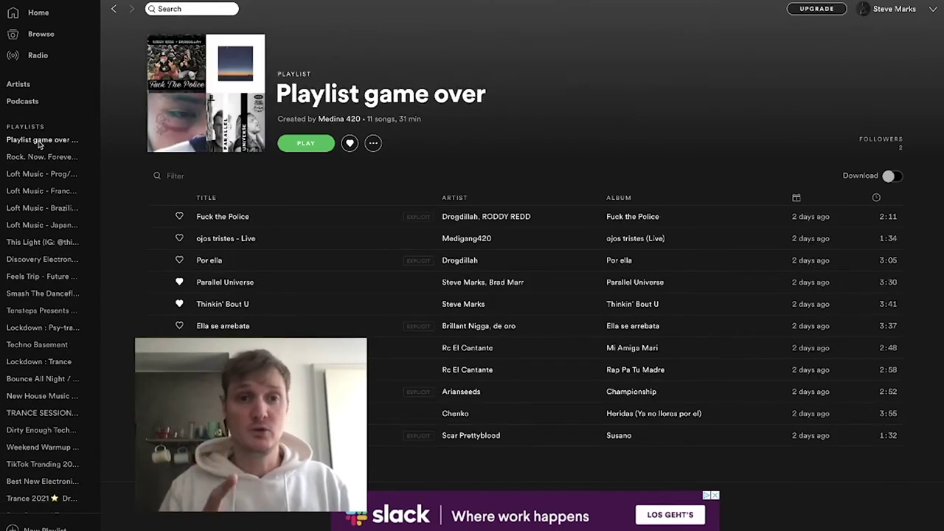
click(34, 160)
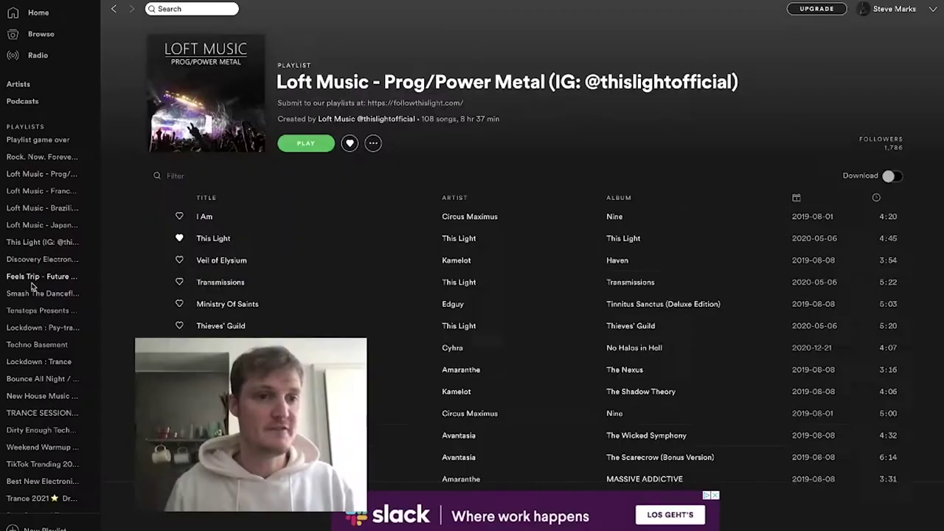
click(42, 276)
Open the This Light playlist and narrow Spotify so the Word contact list shows beside it
click(42, 242)
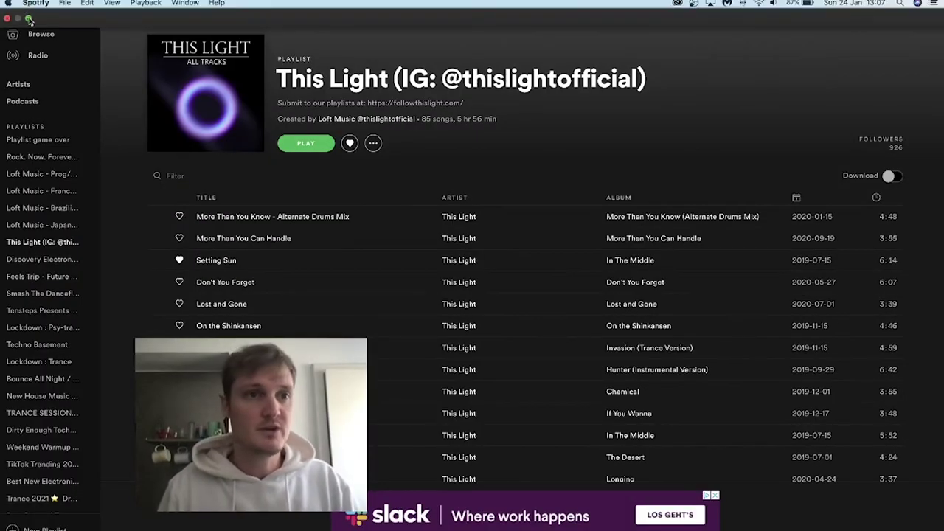
drag(943, 171, 679, 171)
click(797, 216)
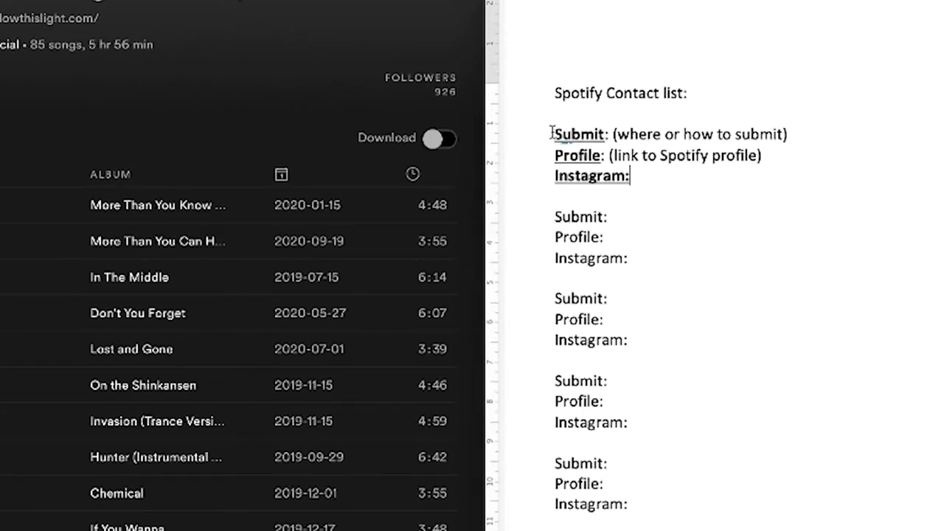
Highlight the Submit, Profile and Instagram template lines, then place the cursor in the second entry
drag(550, 134, 806, 137)
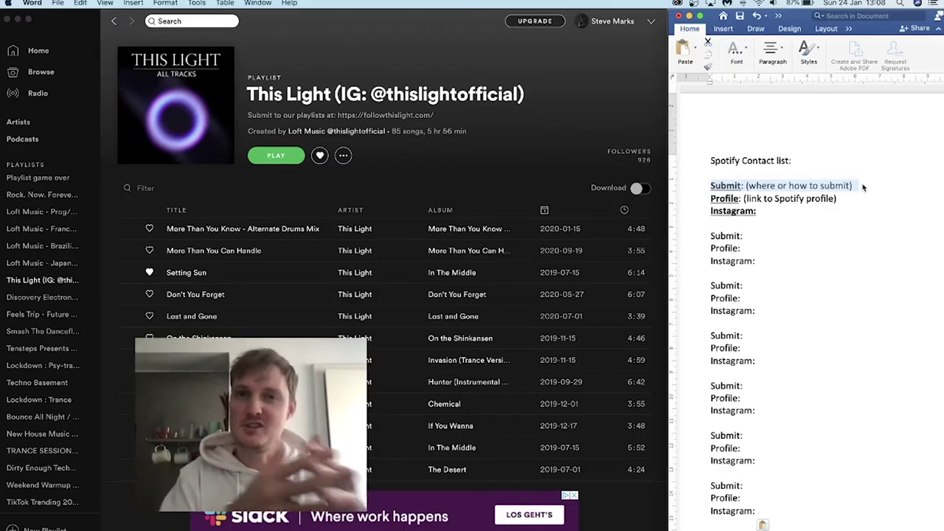
drag(743, 199, 837, 198)
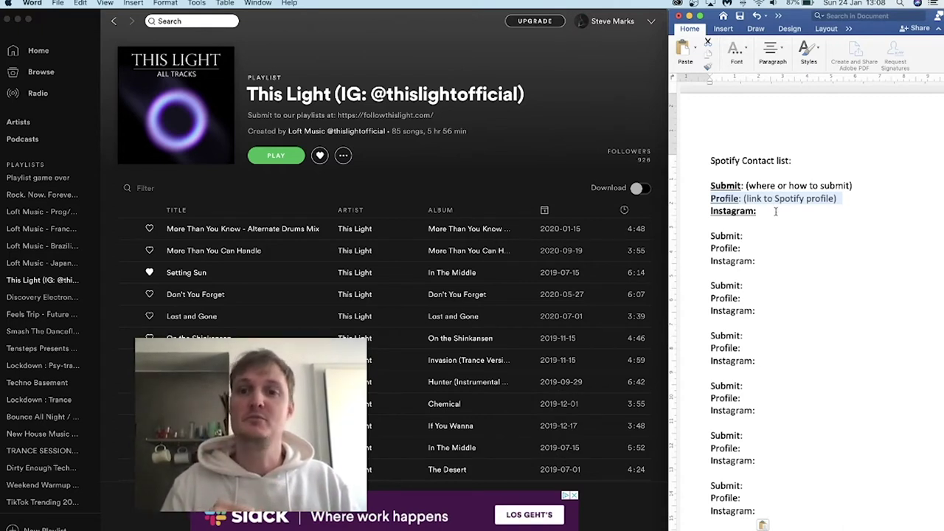
triple_click(735, 211)
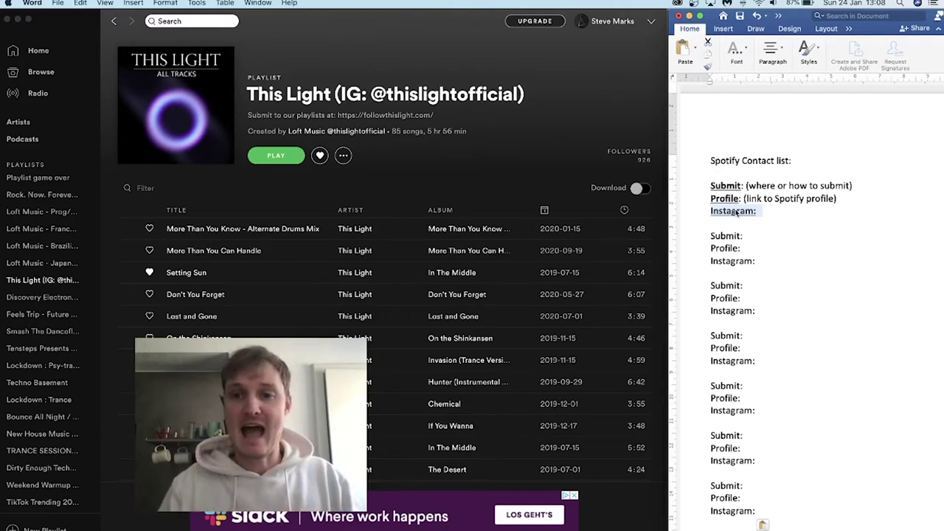
click(761, 240)
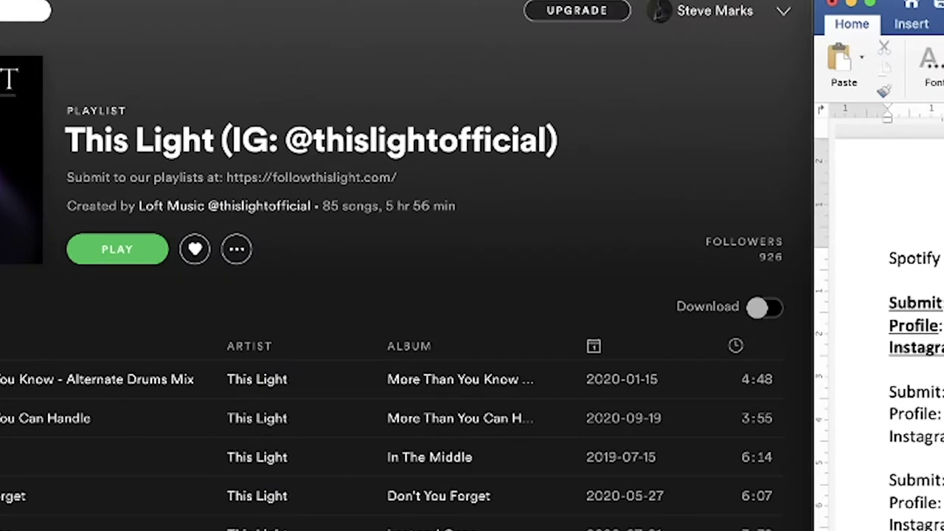
text(th)
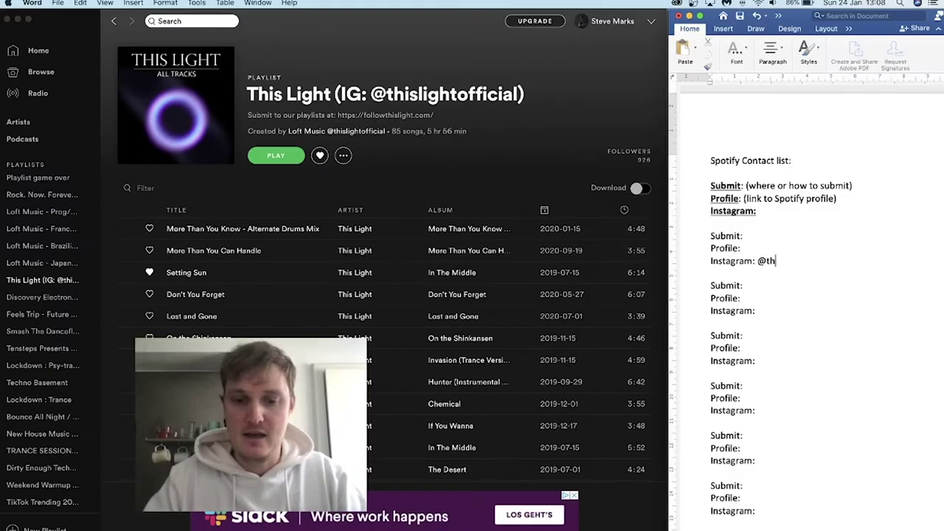
text(islightoffical)
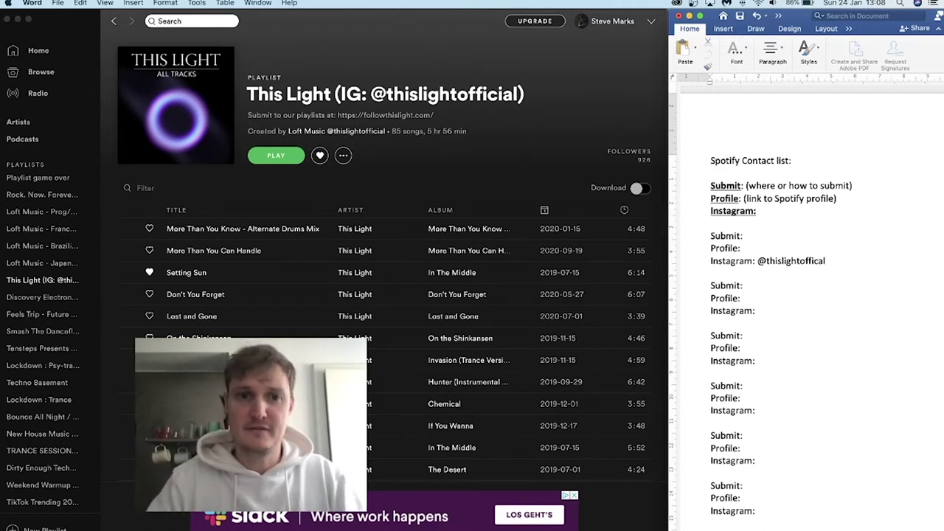
click(745, 236)
text(www)
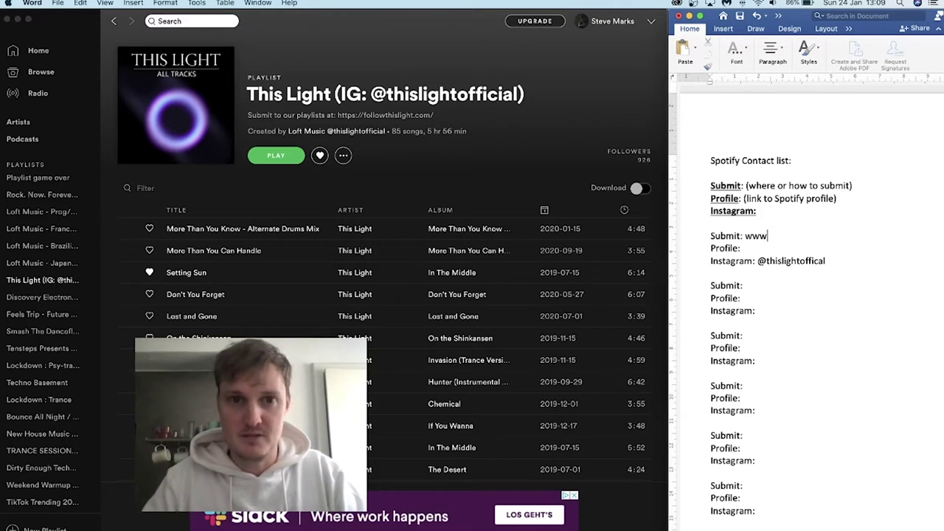
text(.followthisl)
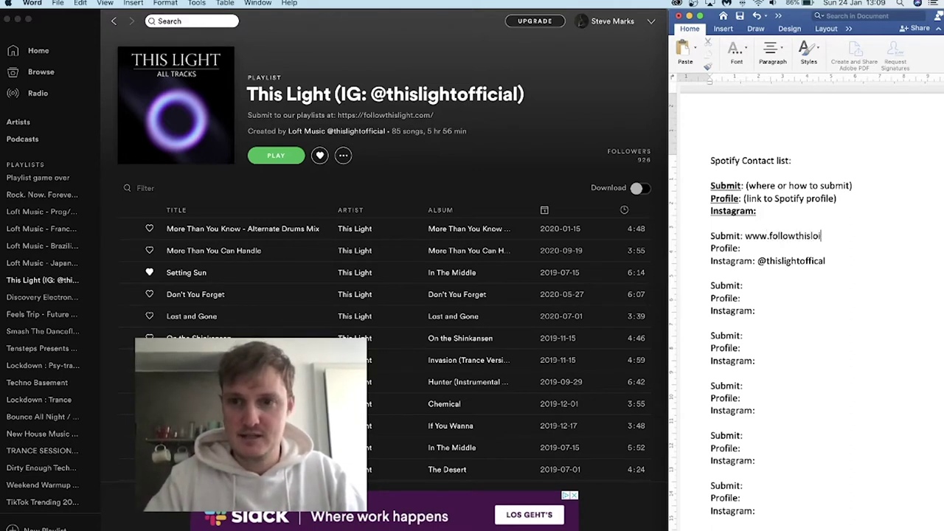
text(ight.com)
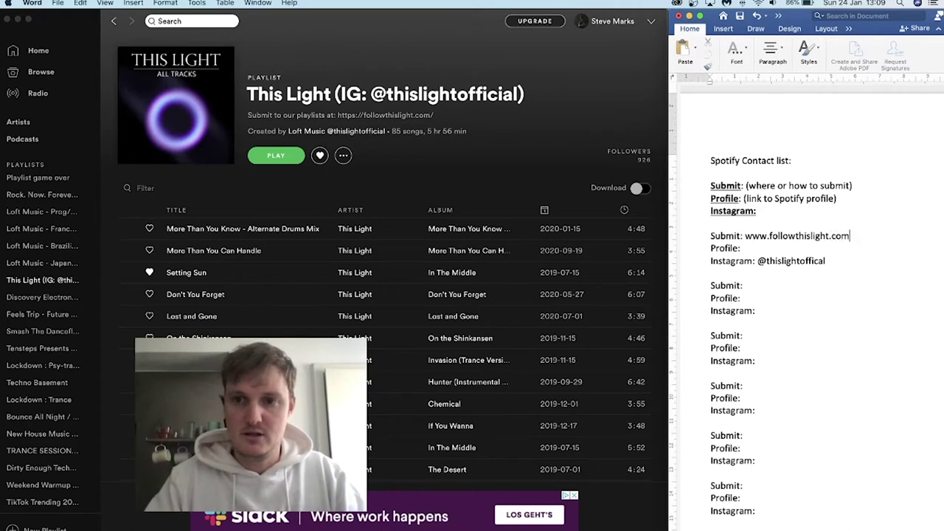
click(342, 142)
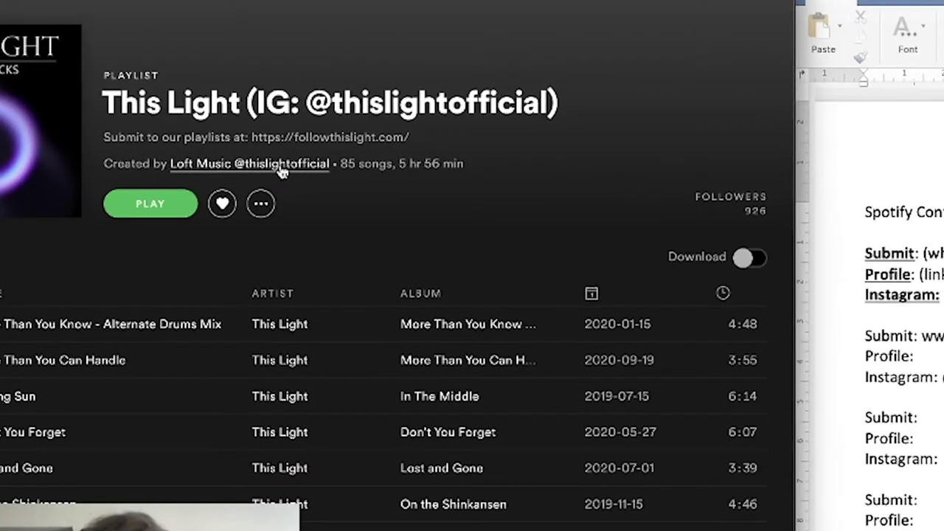
Copy the Loft Music creator's Spotify profile link and paste it after the second entry's Profile label
click(282, 168)
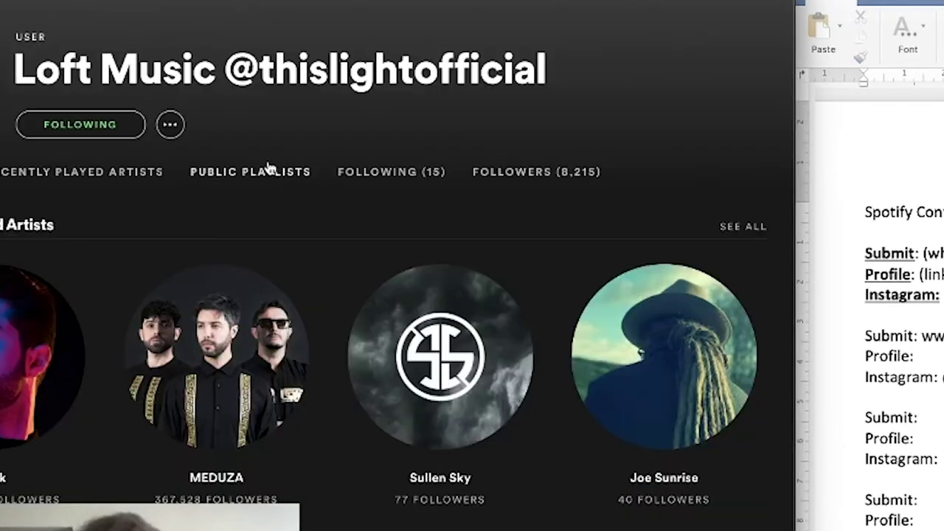
click(170, 127)
mouse_move(211, 223)
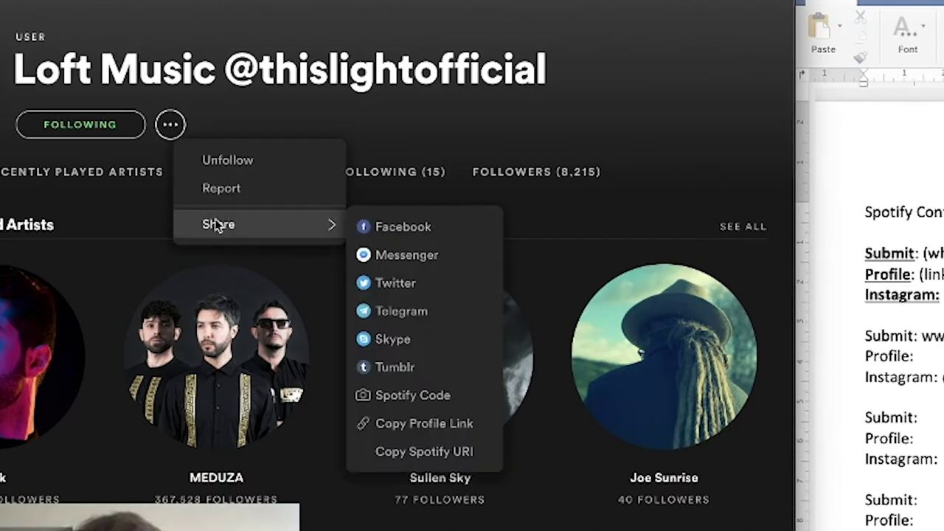
click(425, 425)
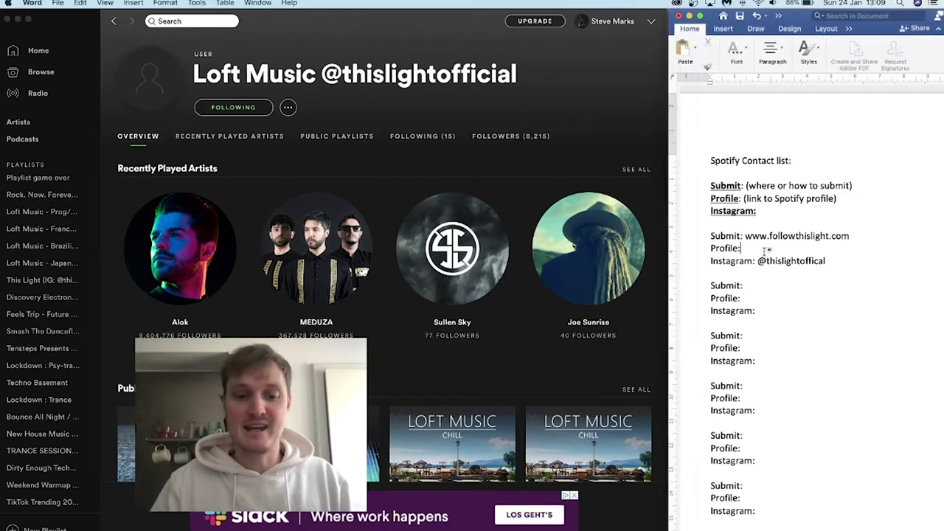
key(super+v)
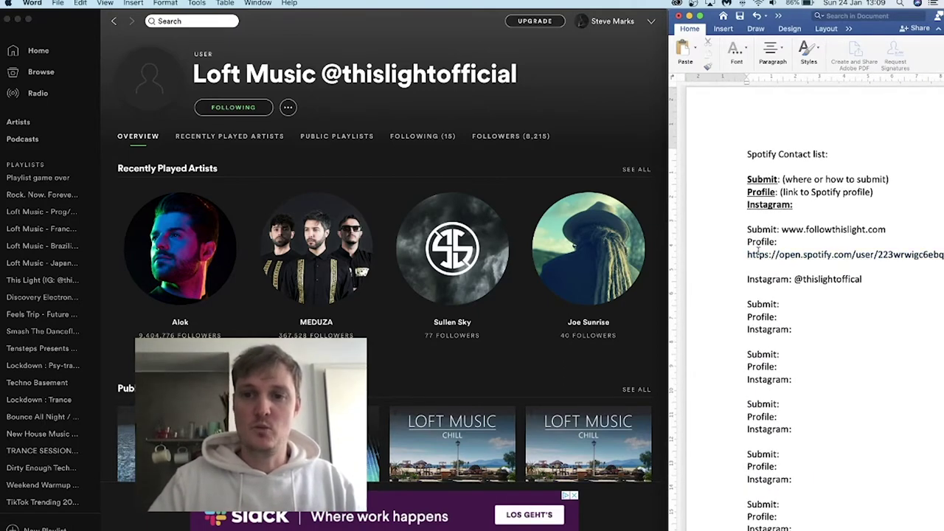
Remove the blank line left after the pasted profile link
key(BackSpace)
click(418, 99)
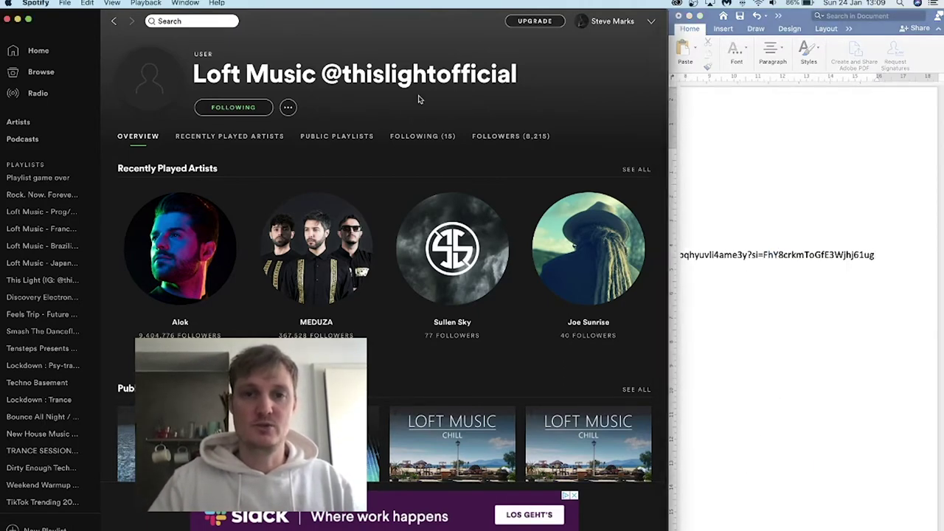
click(811, 284)
scroll(818, 253, right, 10)
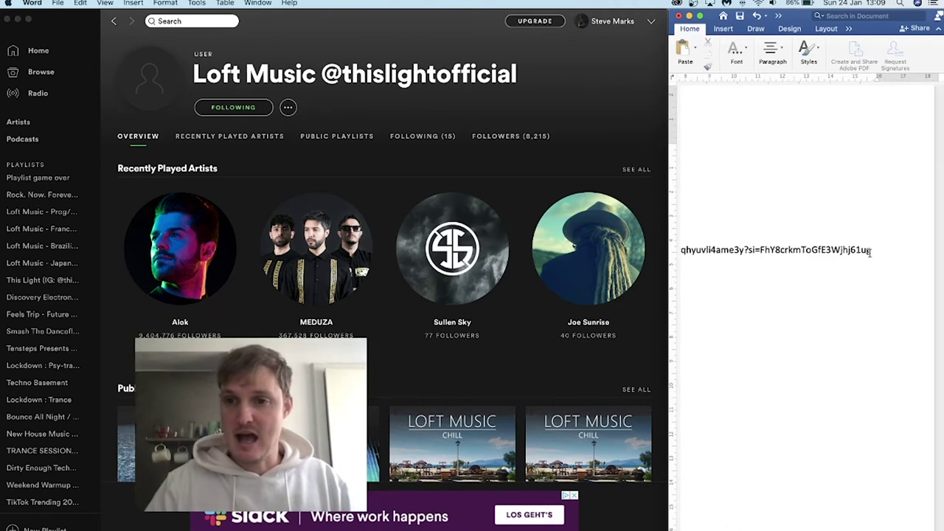
scroll(786, 250, left, 10)
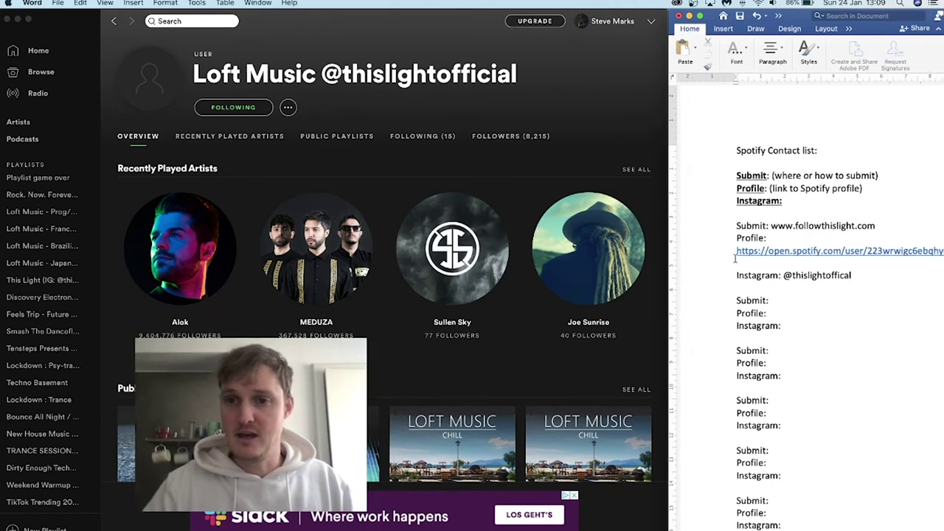
key(Delete)
click(546, 93)
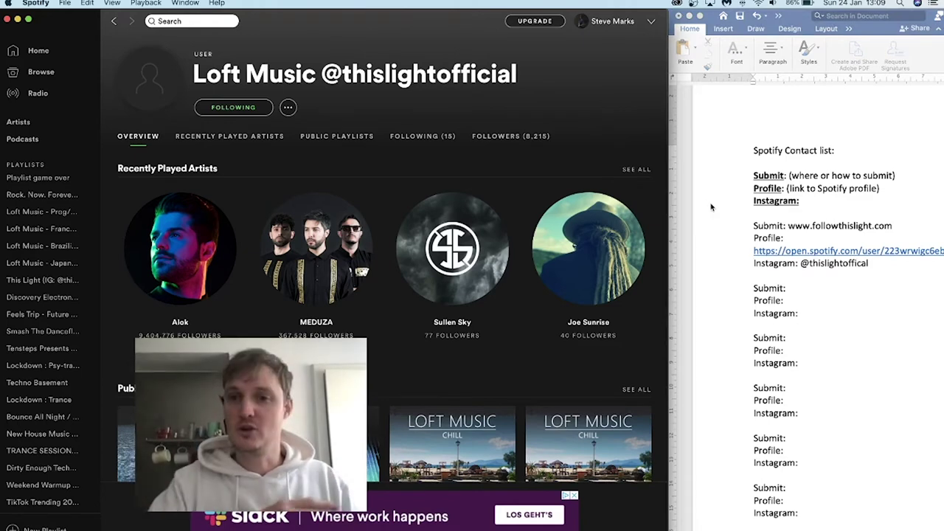
click(809, 254)
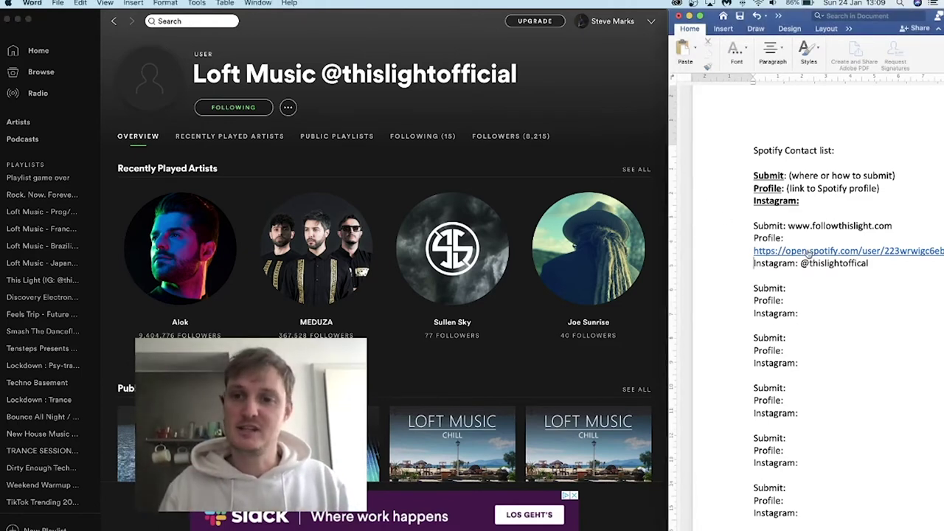
Open the saved profile link in the web player, accept cookies, and check the Discovery Chill 2 playlist
click(809, 253)
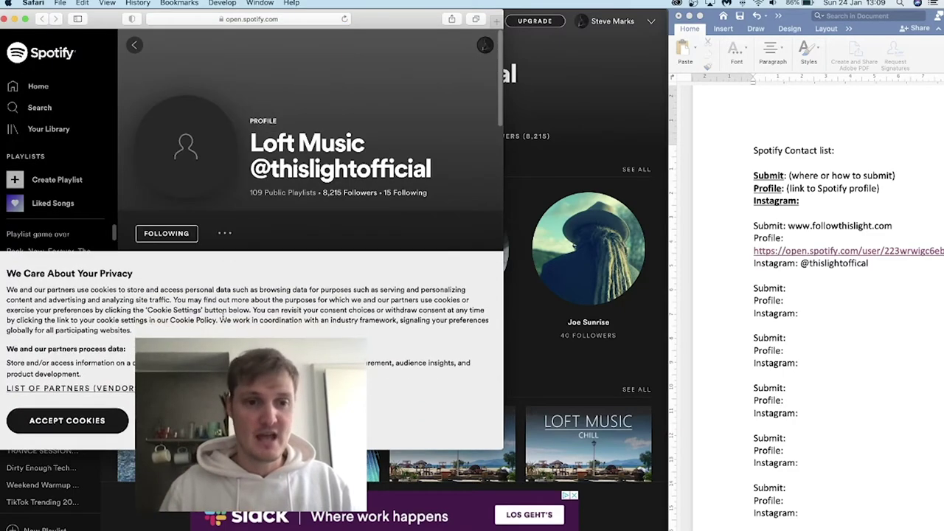
click(68, 420)
scroll(256, 211, down, 3)
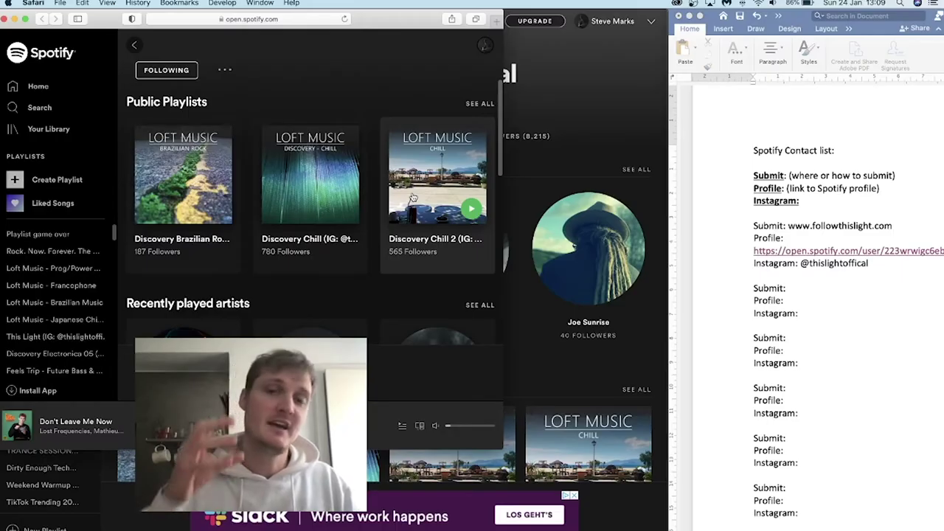
click(413, 198)
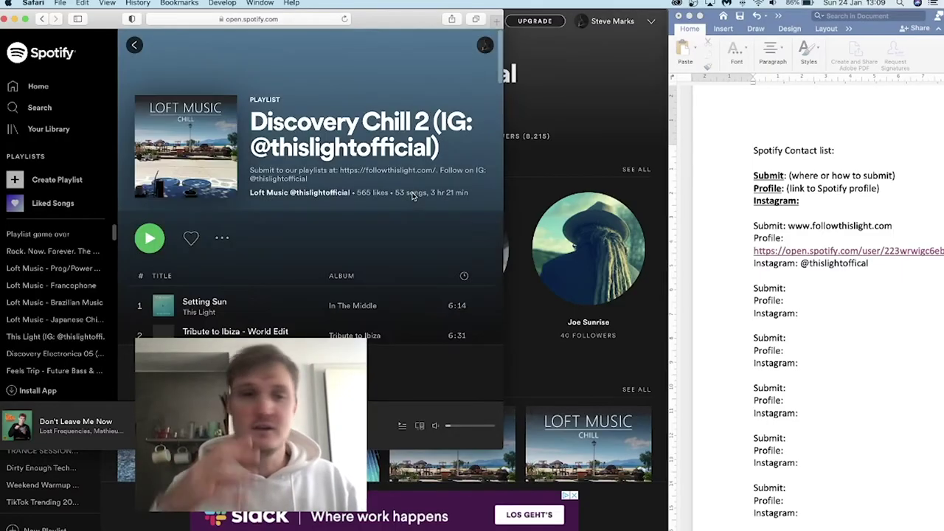
drag(255, 119, 443, 138)
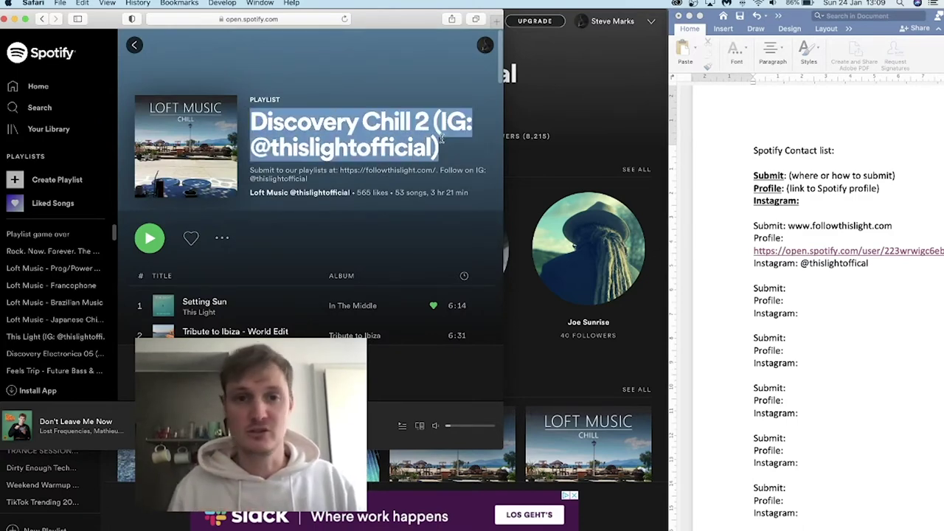
click(253, 110)
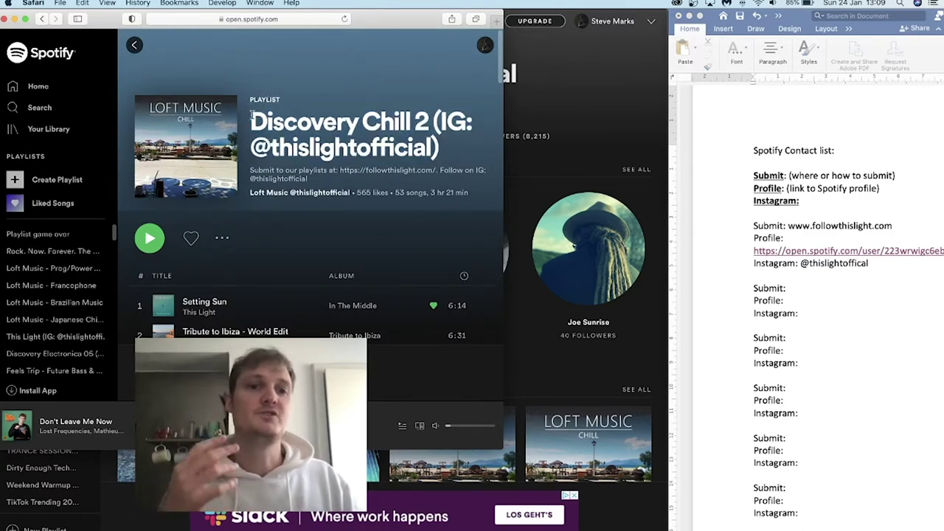
click(135, 45)
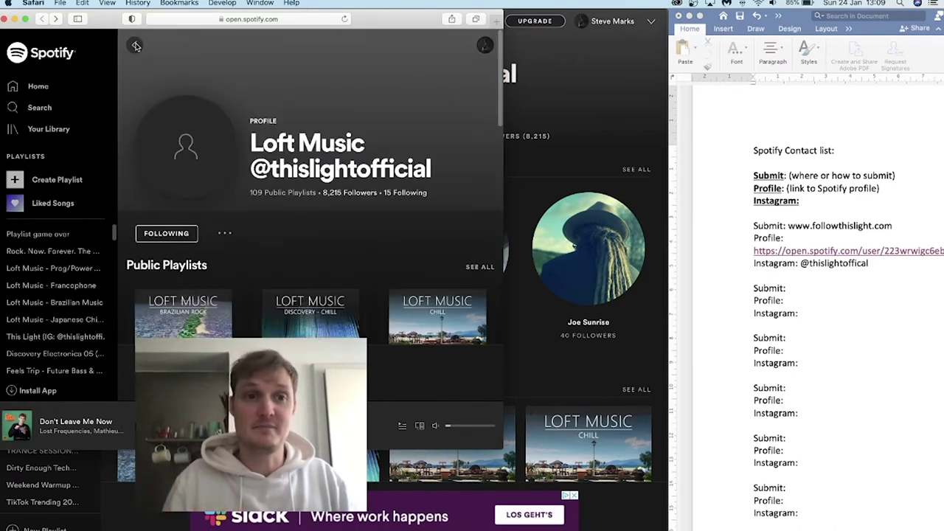
Close the browser and open the Feels Trip playlist in the desktop app
click(4, 19)
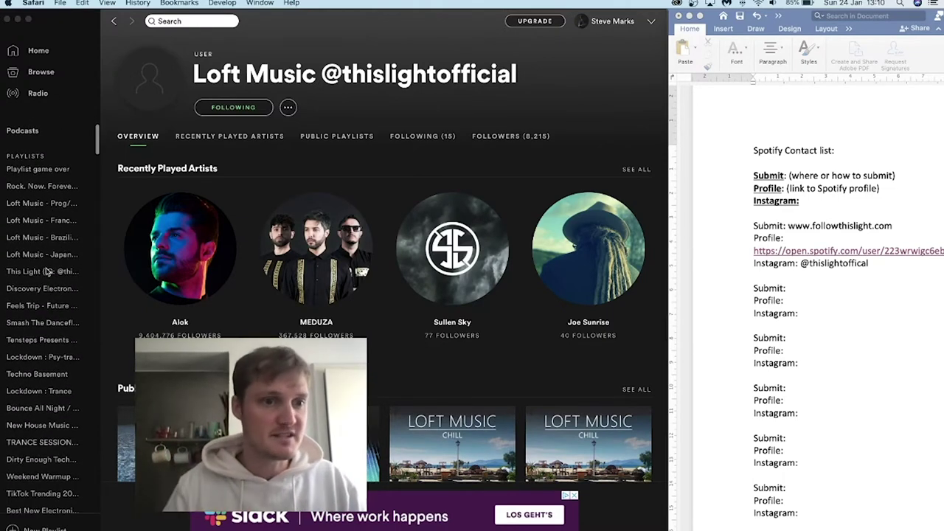
scroll(53, 289, down, 5)
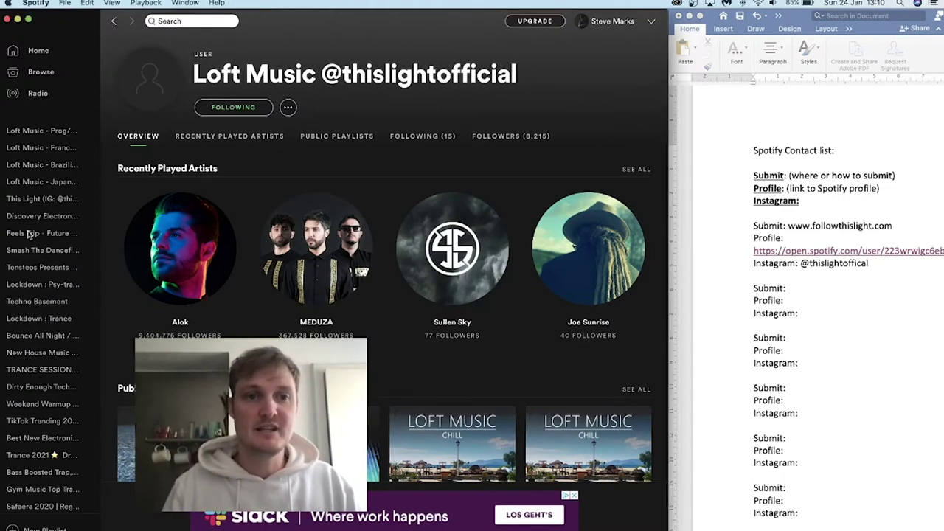
click(28, 234)
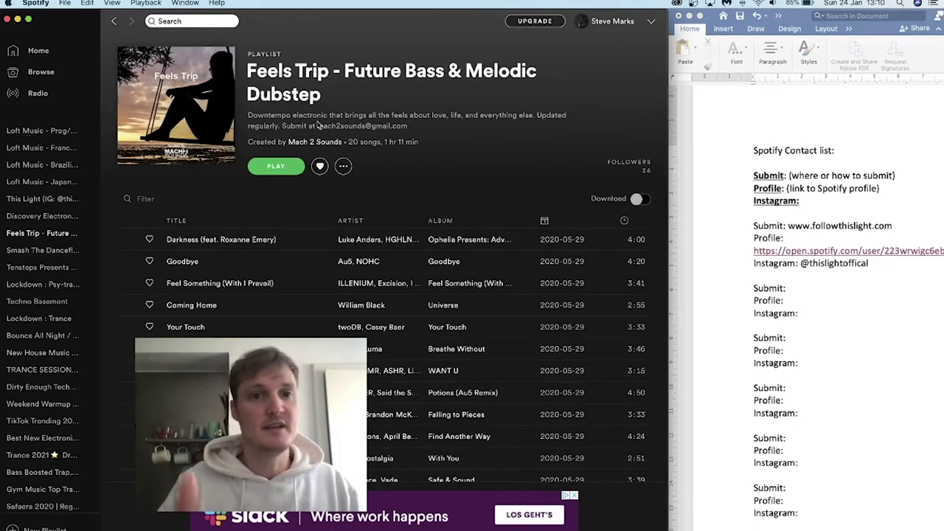
Check Smash The Dancefloor, Tensteps Presents, Lockdown : Psy-trance and Techno Basement, ending on Lockdown : Psy-trance
click(30, 251)
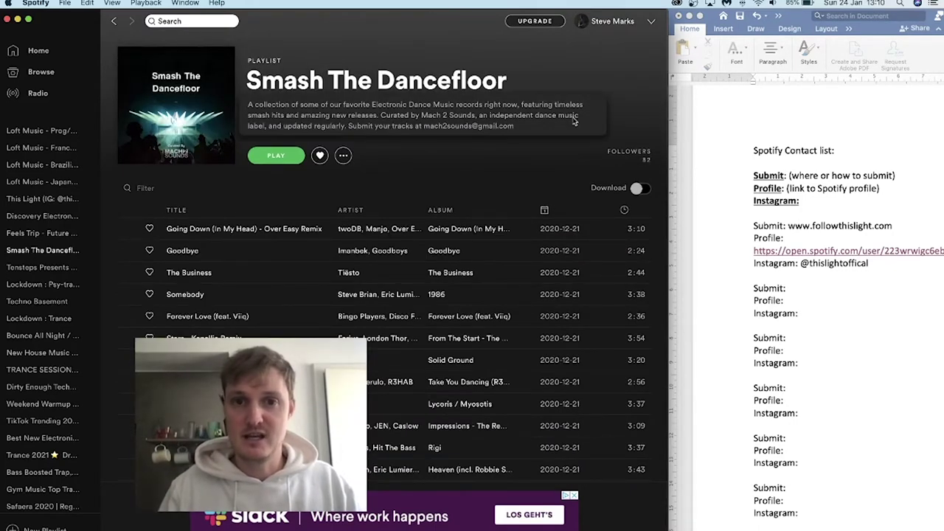
click(28, 270)
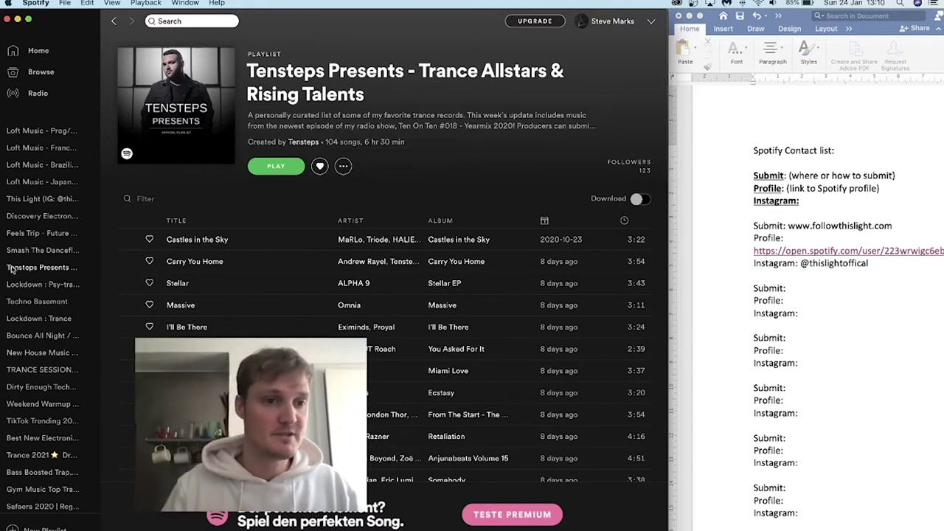
click(23, 286)
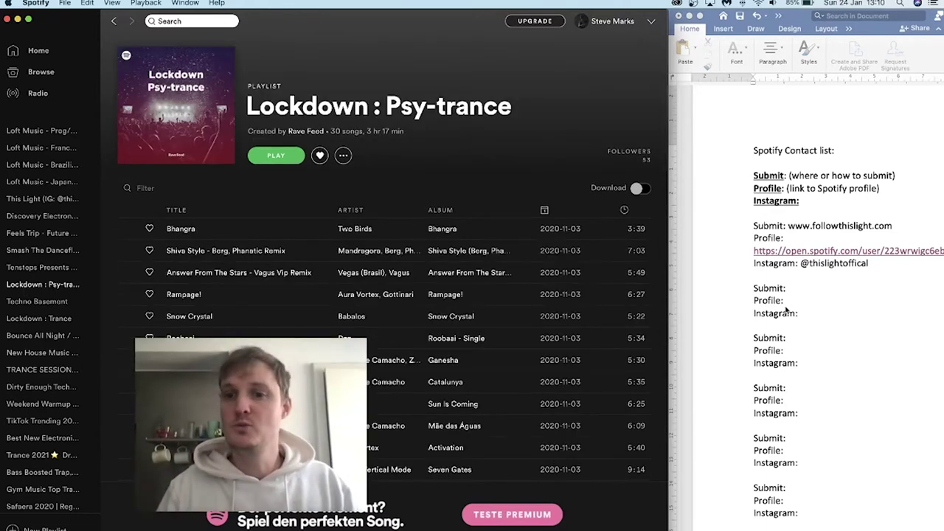
click(727, 310)
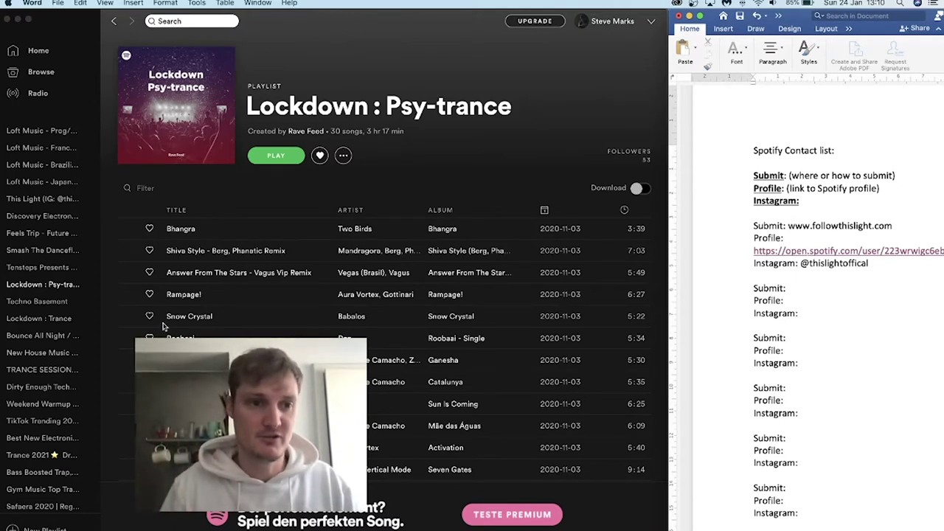
click(25, 306)
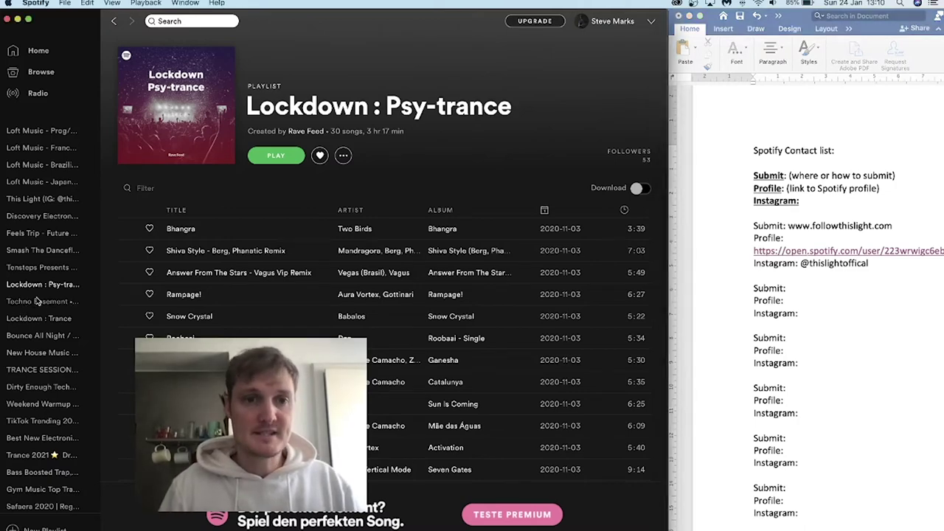
click(16, 287)
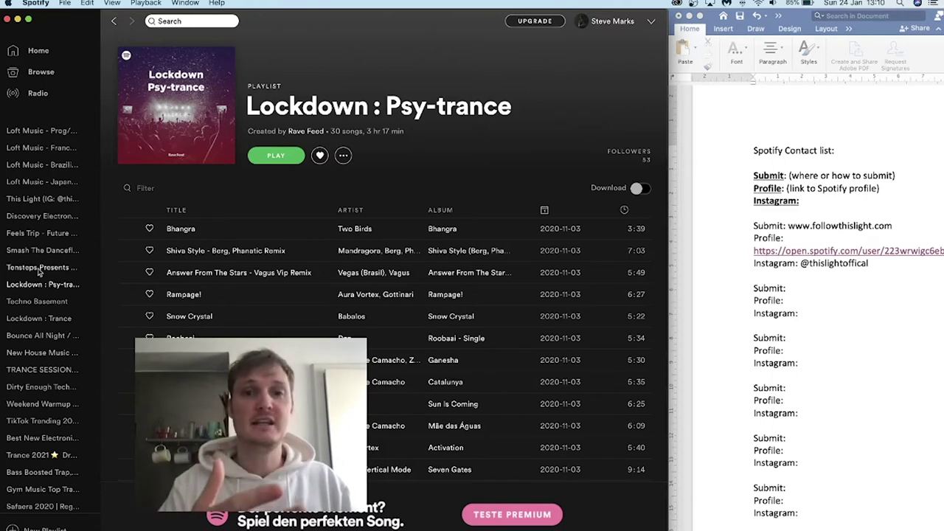
Unfollow the Lockdown : Psy-trance, Techno Basement and Bounce All Night / EDM Party playlists
click(320, 157)
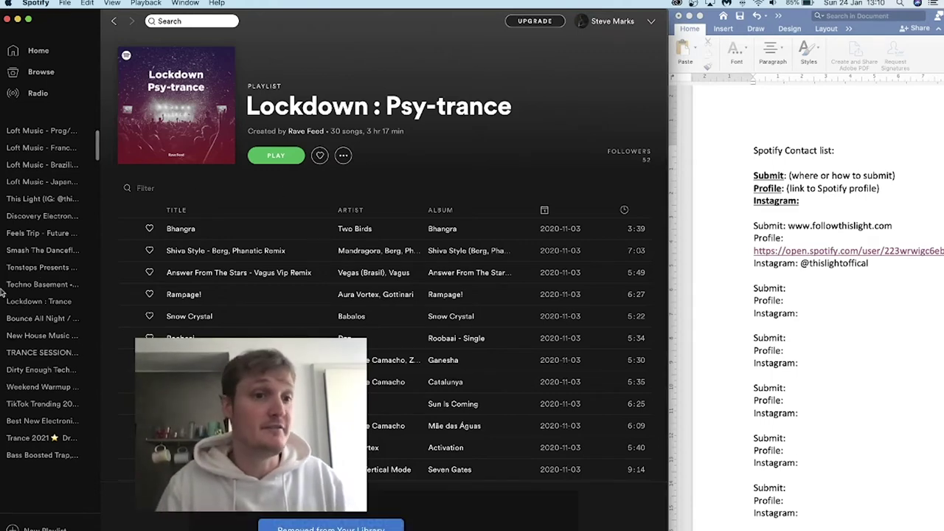
click(26, 268)
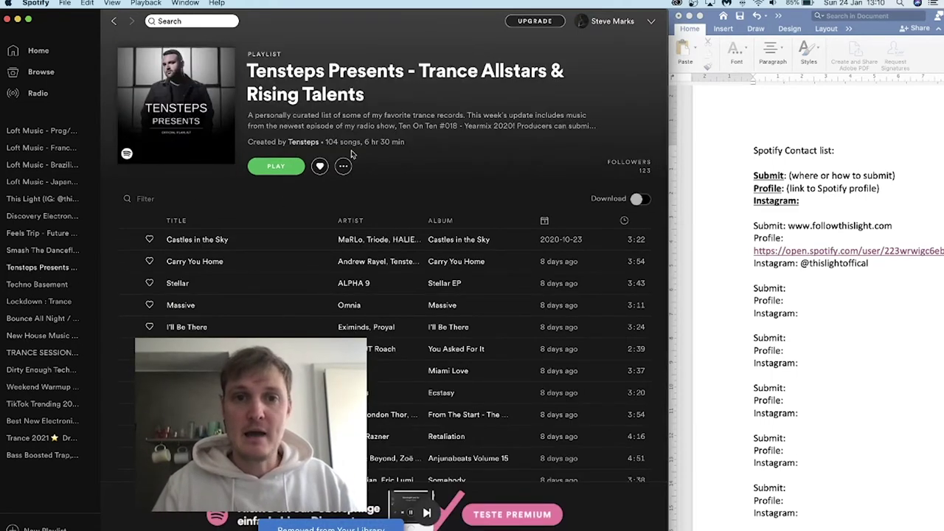
mouse_move(358, 125)
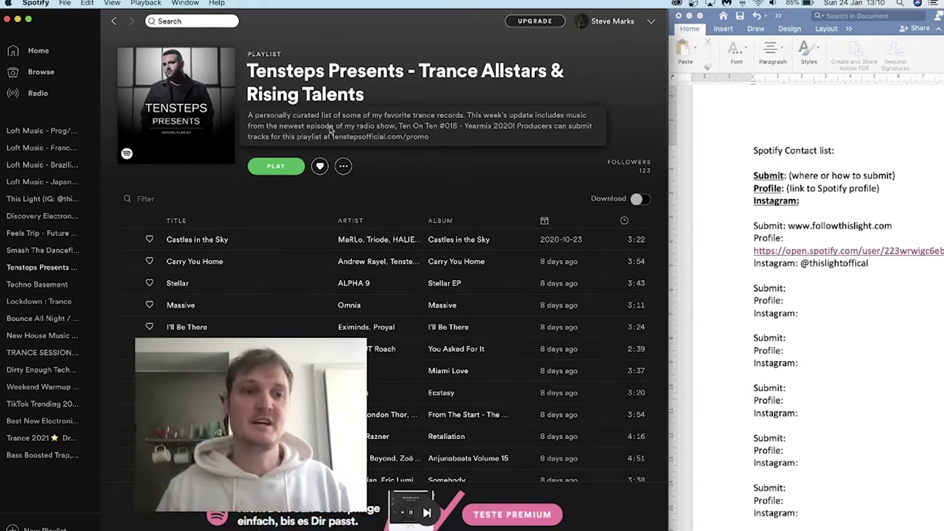
click(22, 286)
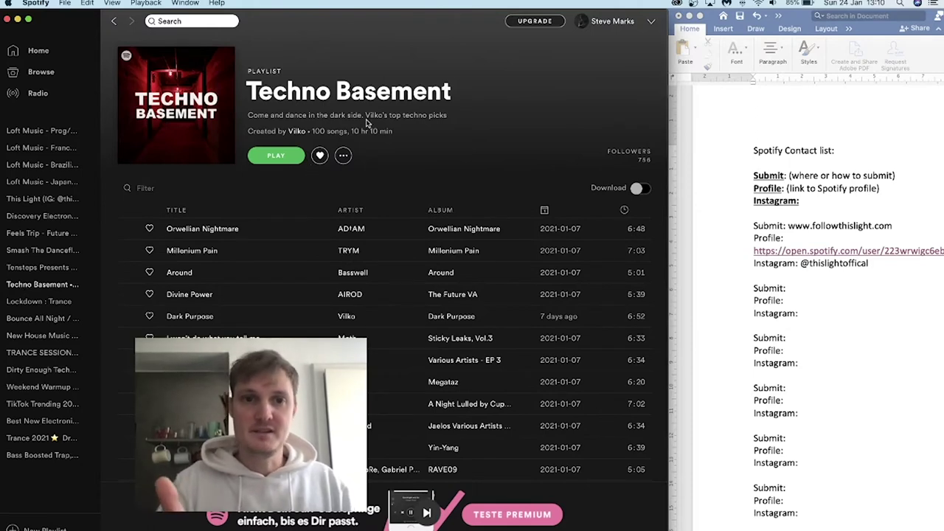
click(319, 155)
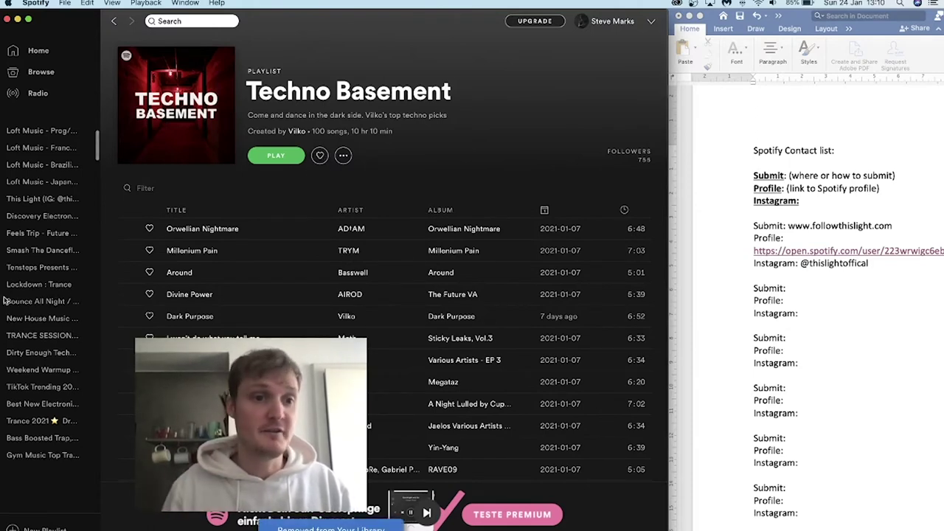
click(27, 302)
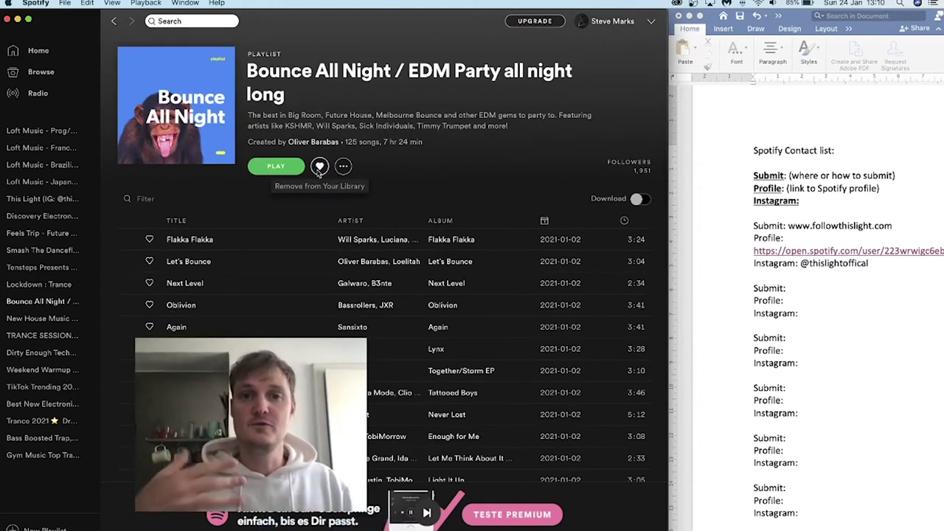
click(320, 165)
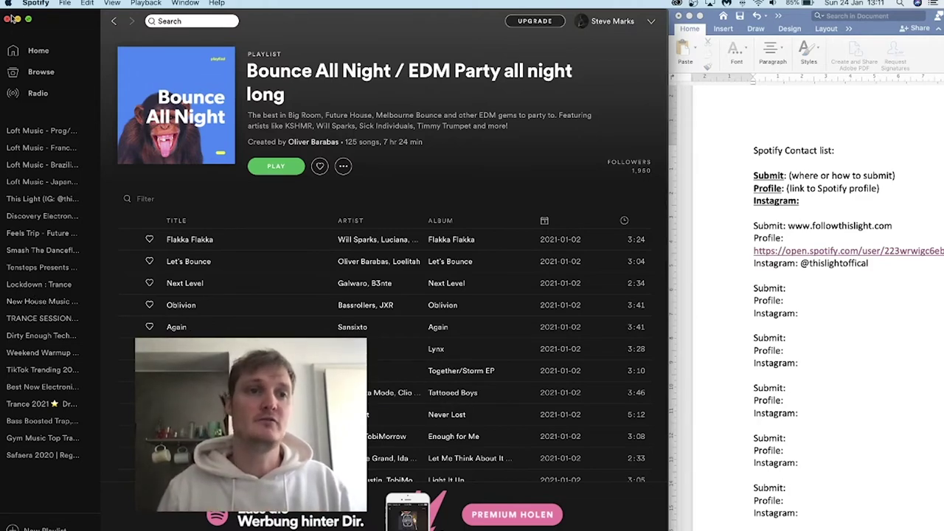
Browse New House Music 2021, TRANCE SESSIONS and Weekend Warmup, then open Trance 2021 Dreamland's curator Instagram
click(25, 300)
scroll(25, 295, down, 2)
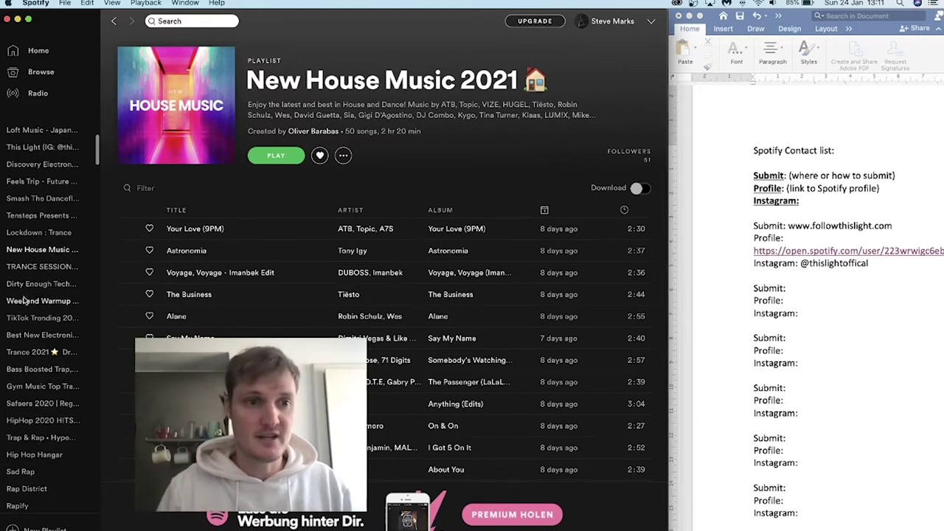
click(25, 267)
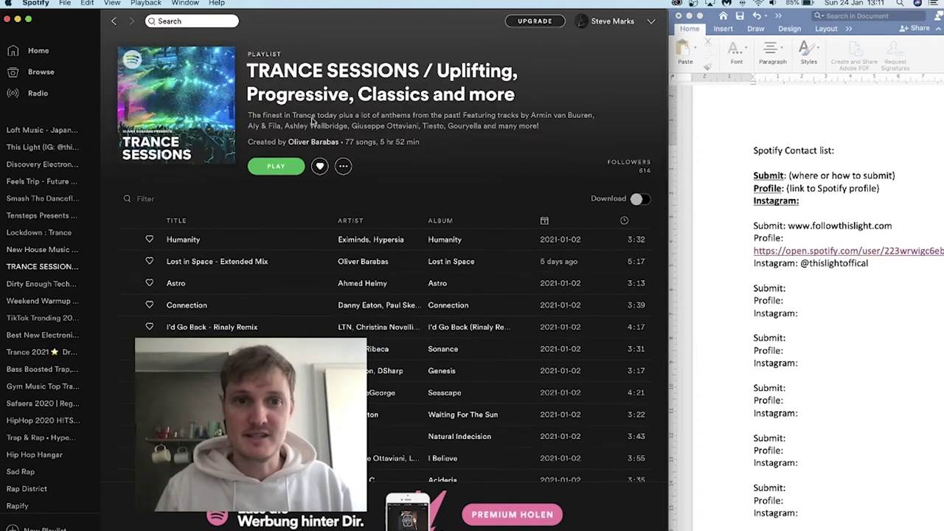
click(29, 300)
click(29, 352)
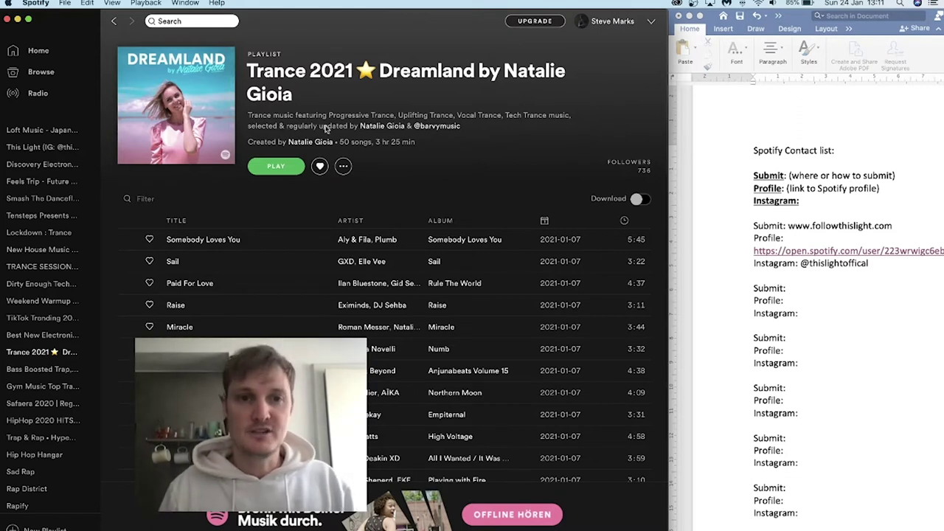
click(382, 130)
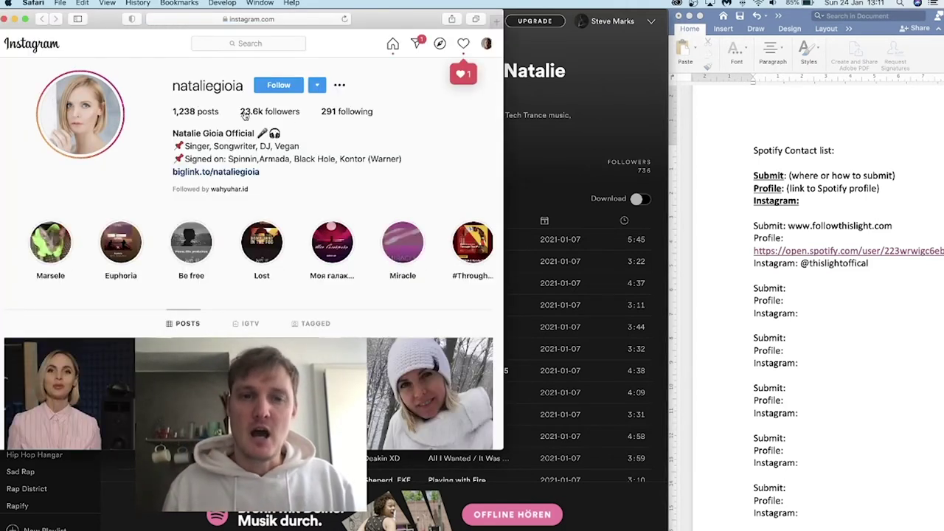
Follow the barvymusic label on Instagram via the playlist description link, then return to Spotify
click(4, 20)
click(439, 131)
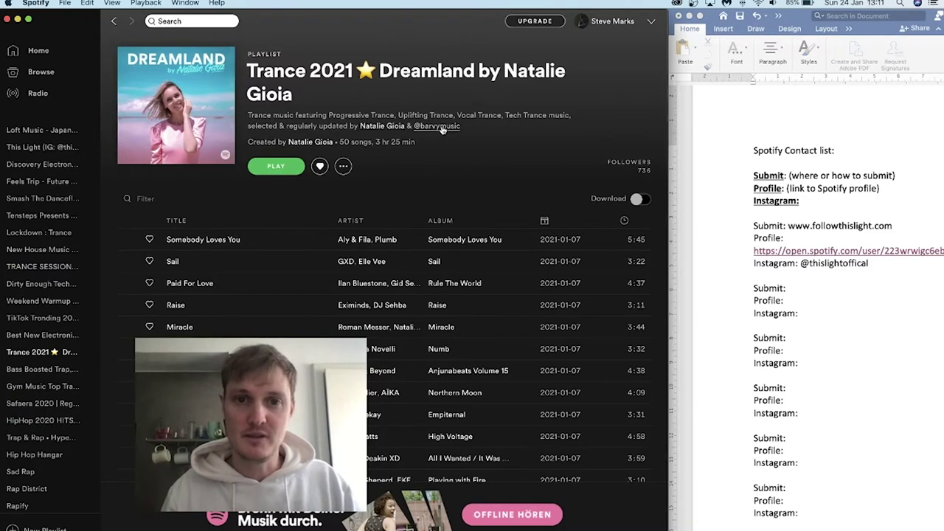
click(438, 127)
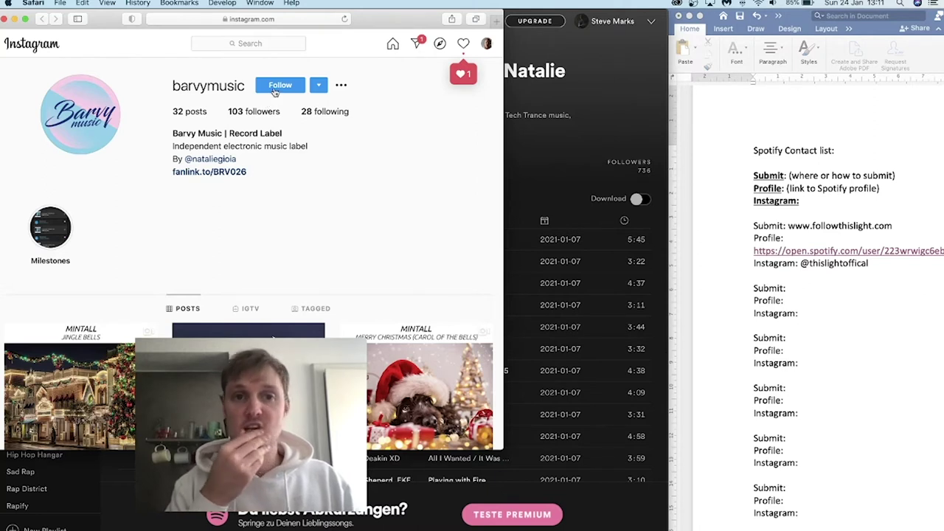
click(280, 87)
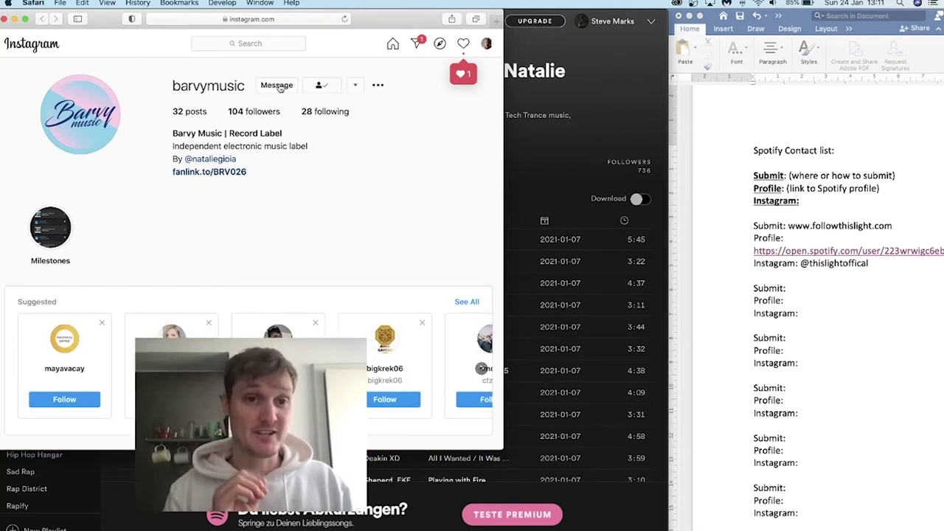
click(535, 143)
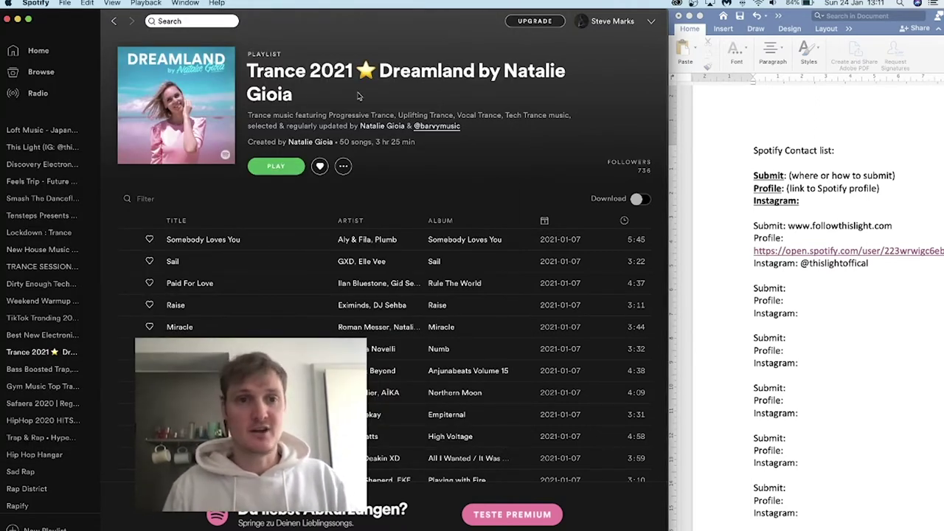
Start playback of the track Numb in Trance 2021 Dreamland
click(128, 350)
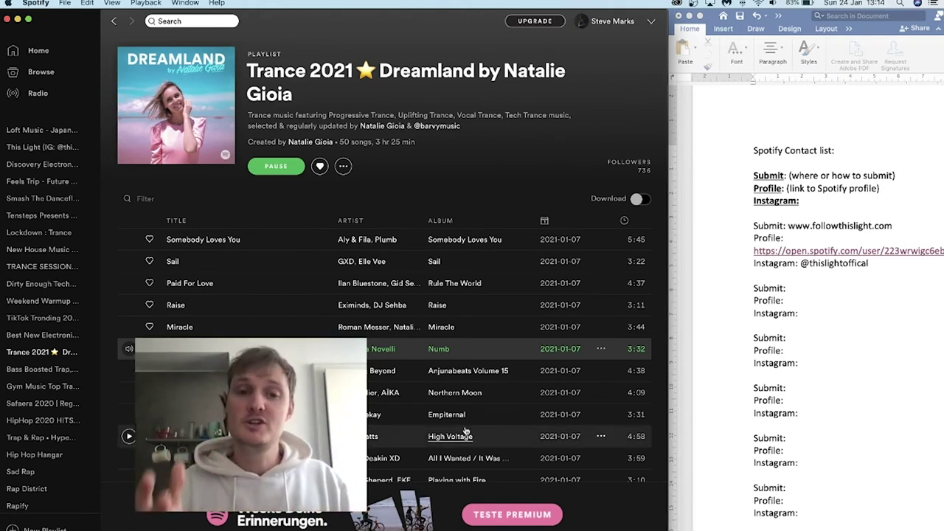
In the contact list document, highlight the first entry's Instagram line in green
click(816, 305)
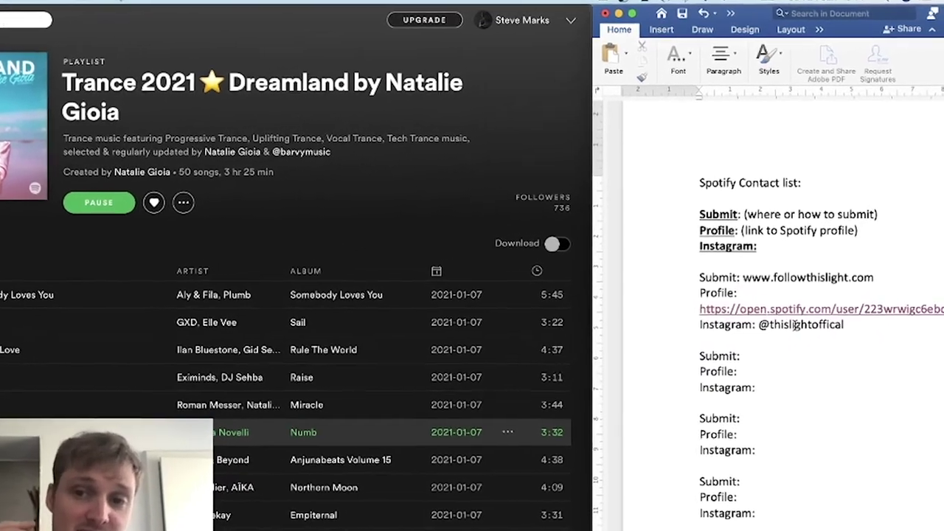
triple_click(795, 326)
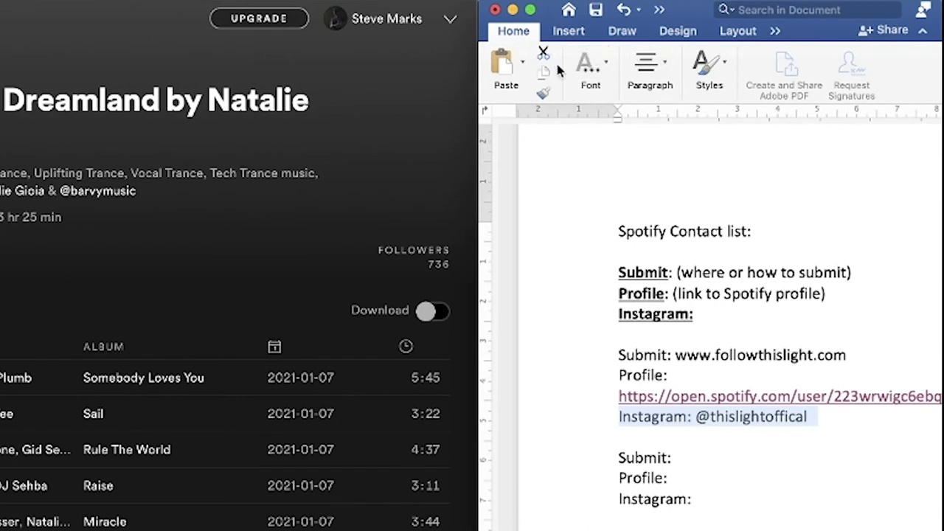
click(589, 71)
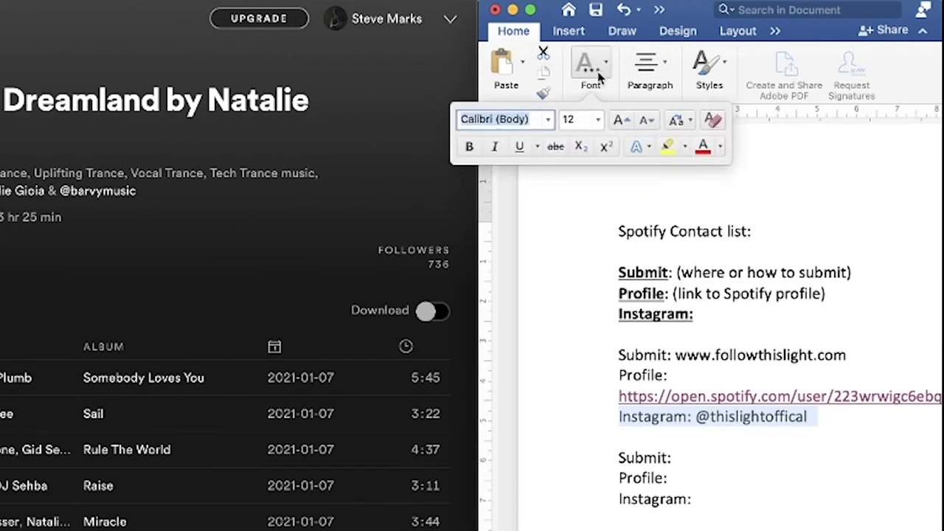
click(687, 147)
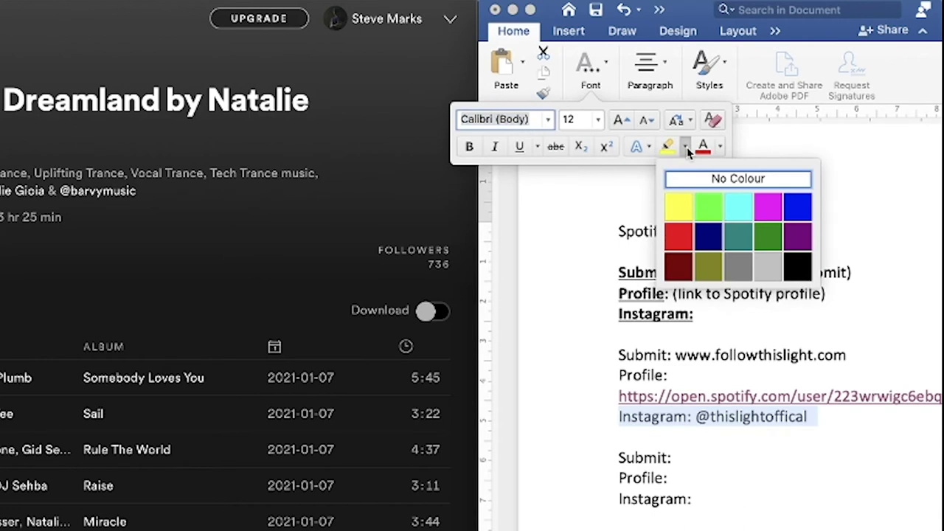
click(711, 206)
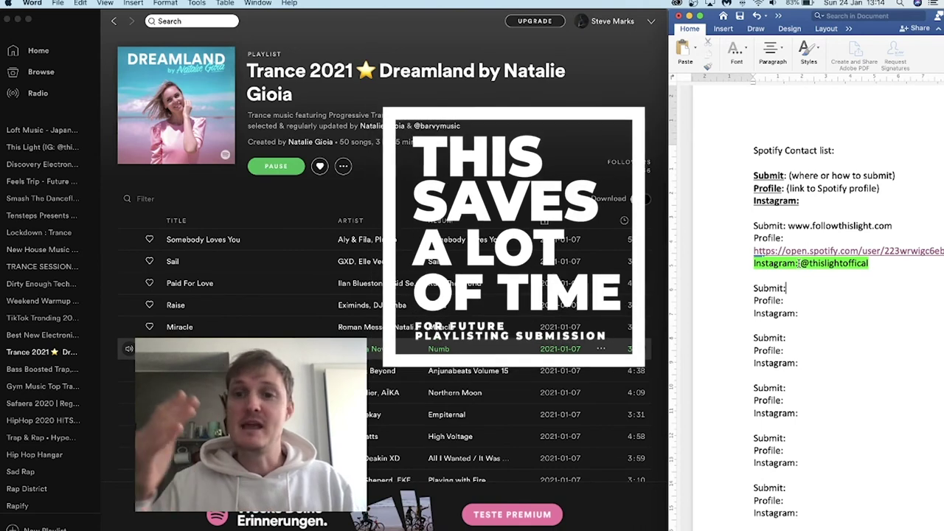
drag(789, 225, 894, 227)
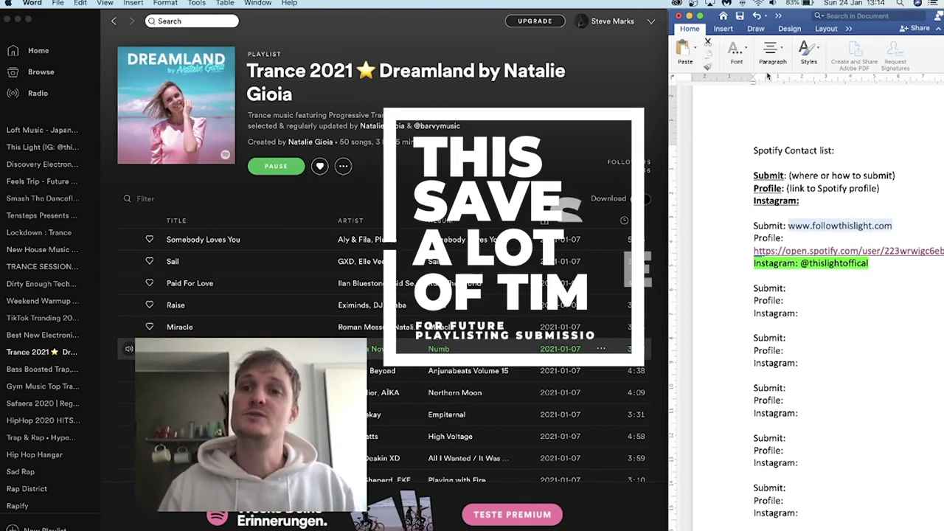
click(740, 63)
click(784, 99)
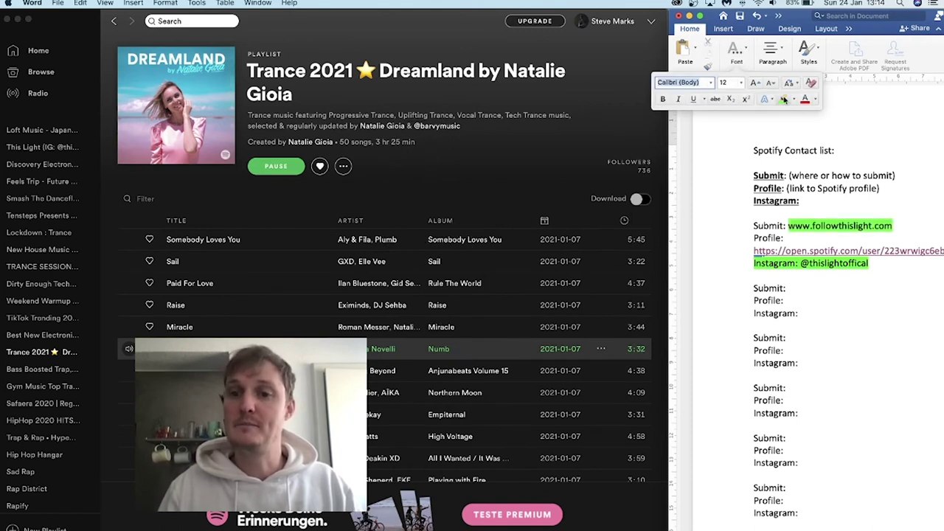
click(850, 279)
Set the Instagram line's highlight back to No Colour
drag(882, 267, 754, 263)
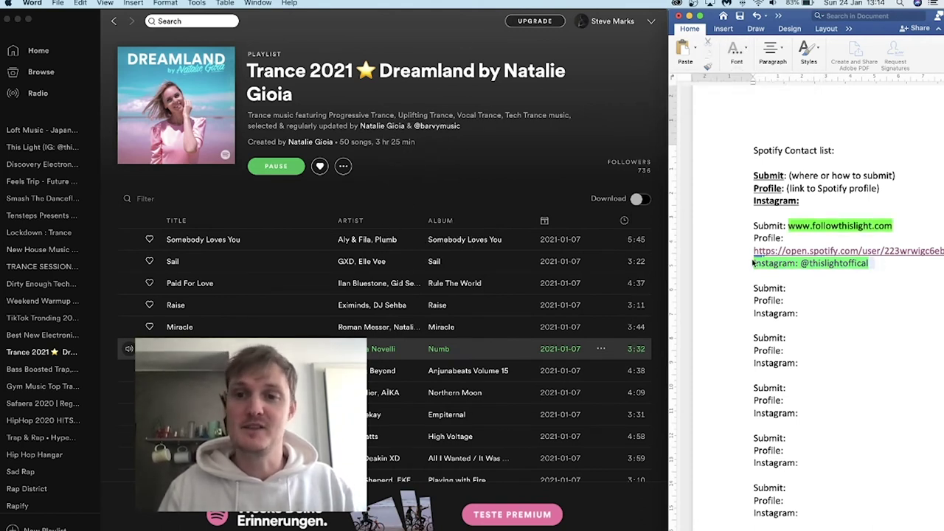
click(739, 53)
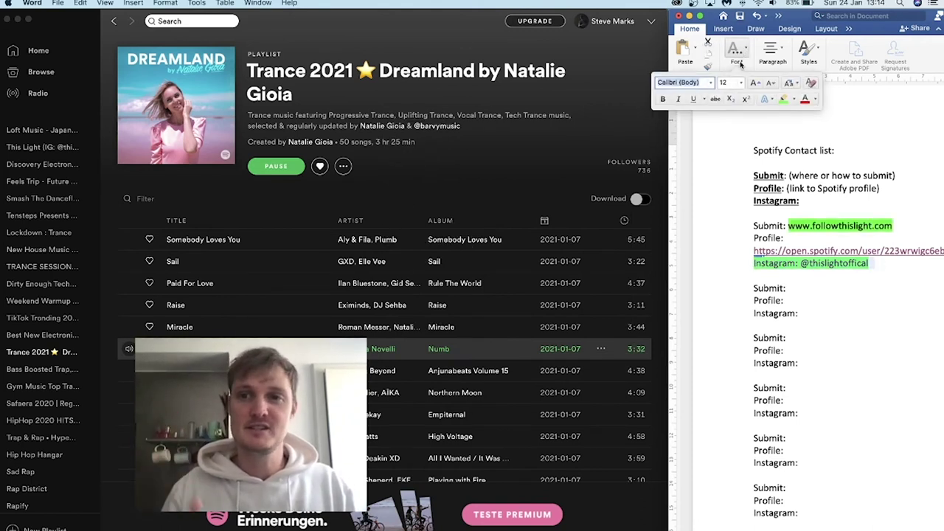
click(794, 99)
click(802, 119)
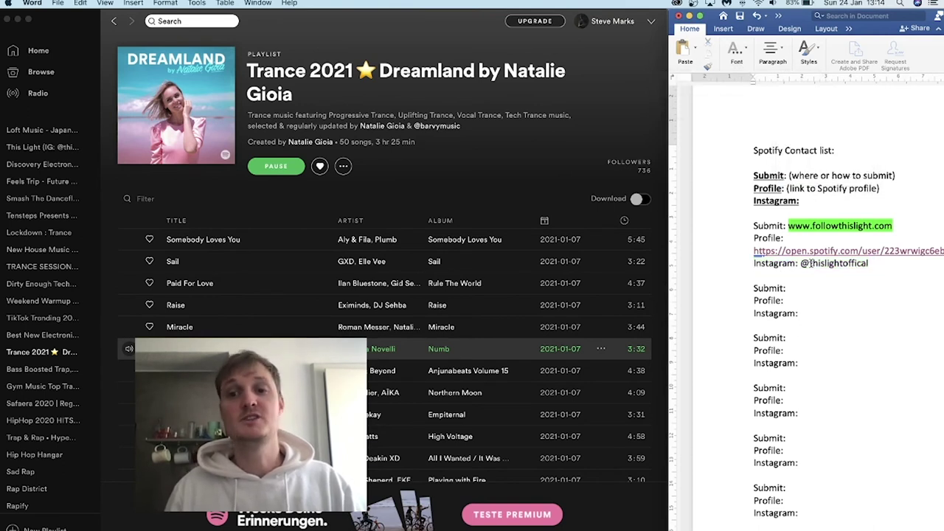